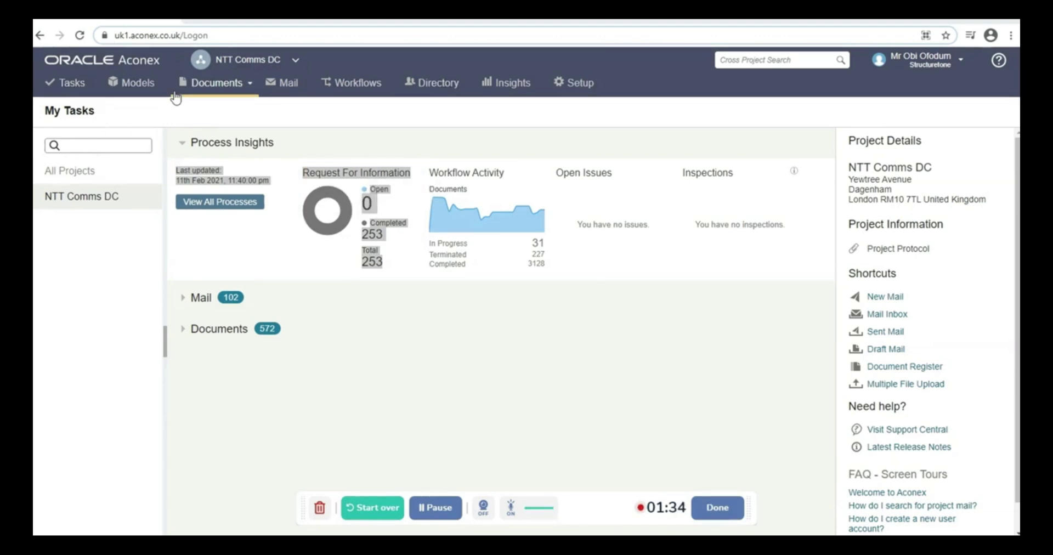
- Open the Document Register, run a search without any filters, and look through the listed project documents
left_click(222, 86)
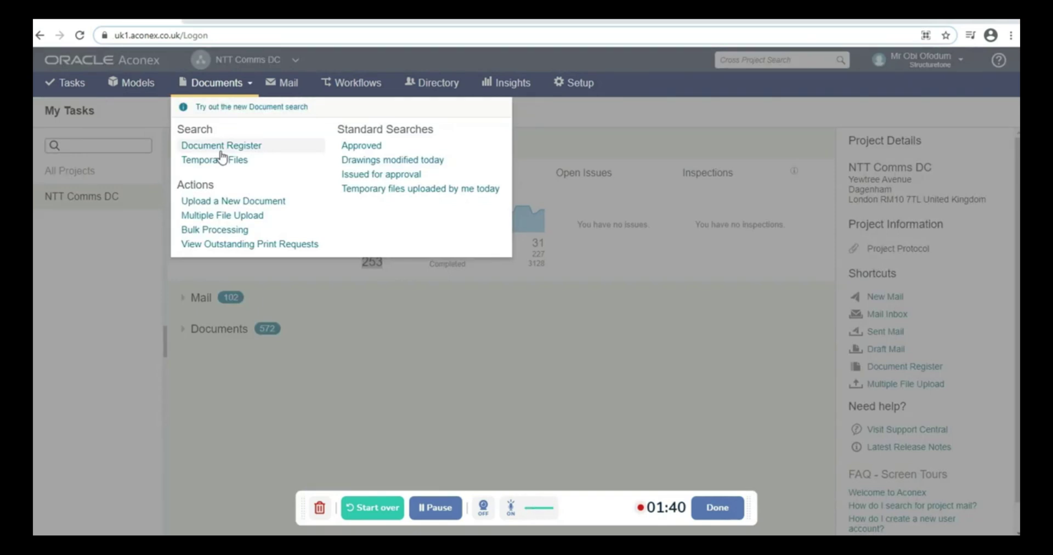
left_click(221, 152)
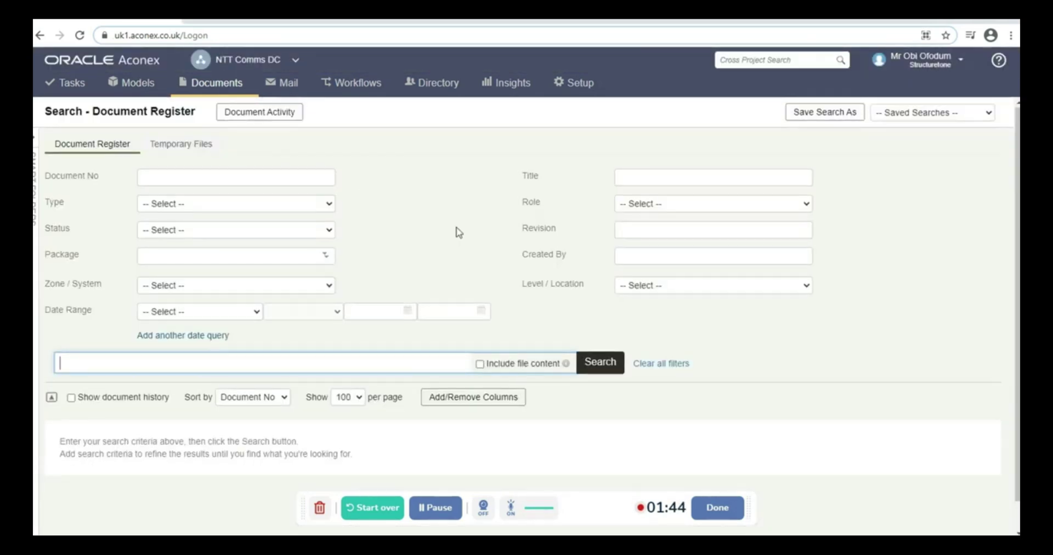
scroll(455, 229, "down", 1)
scroll(440, 230, "up", 1)
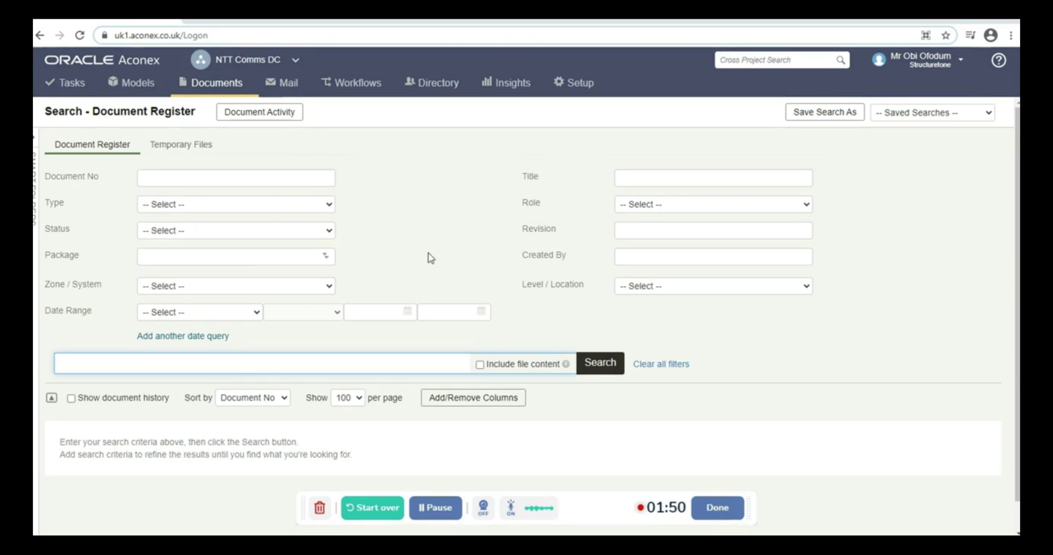
left_click(598, 363)
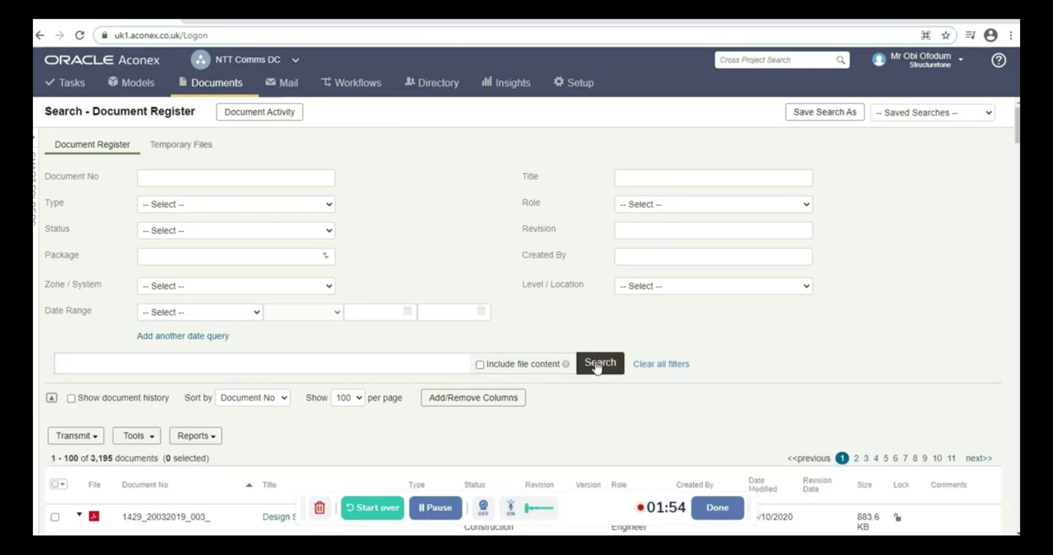
scroll(595, 370, "down", 6)
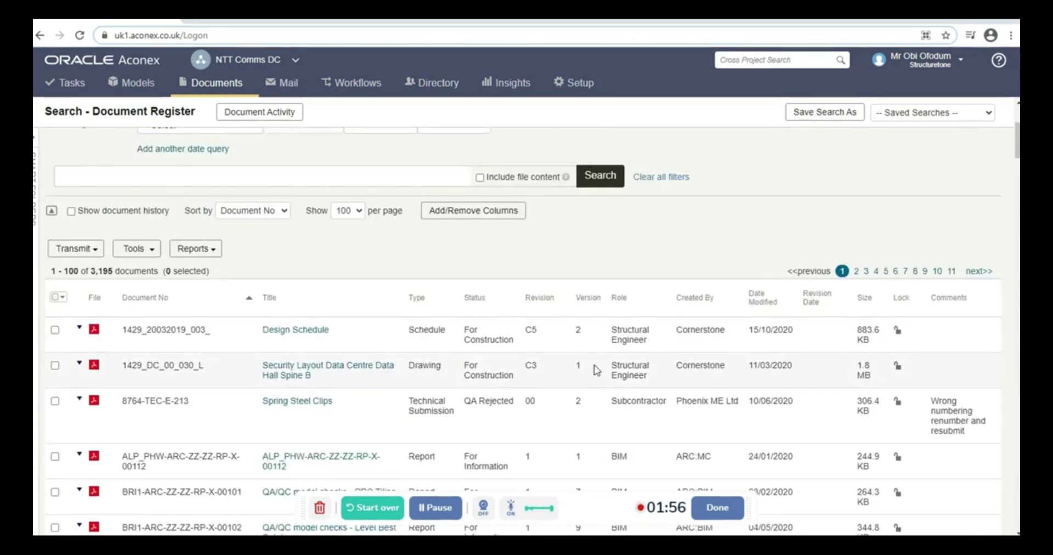
scroll(593, 375, "down", 6)
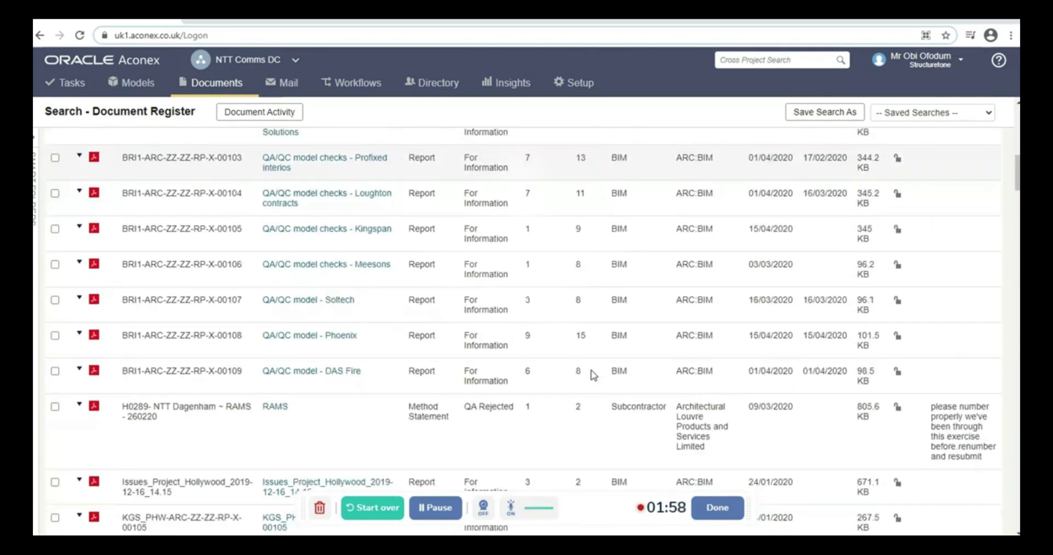
scroll(592, 375, "up", 12)
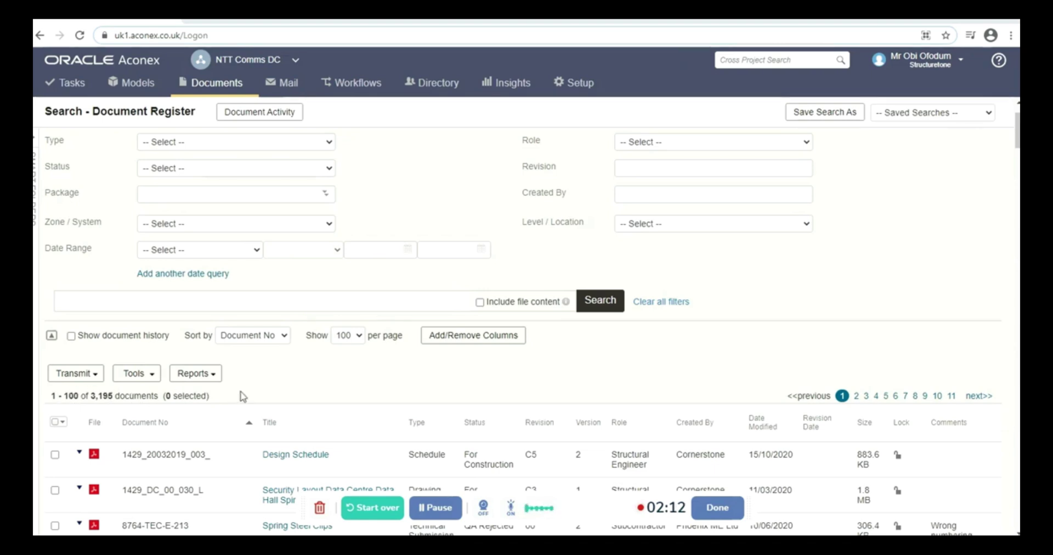
scroll(407, 366, "up", 1)
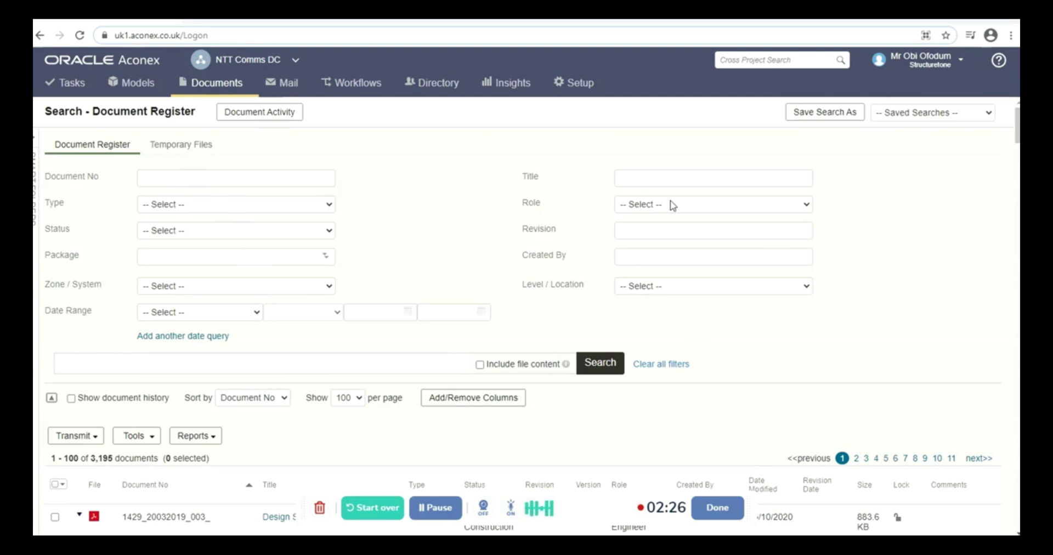
- Search the Document Register for documents with the role Contractor and look through the results
left_click(807, 206)
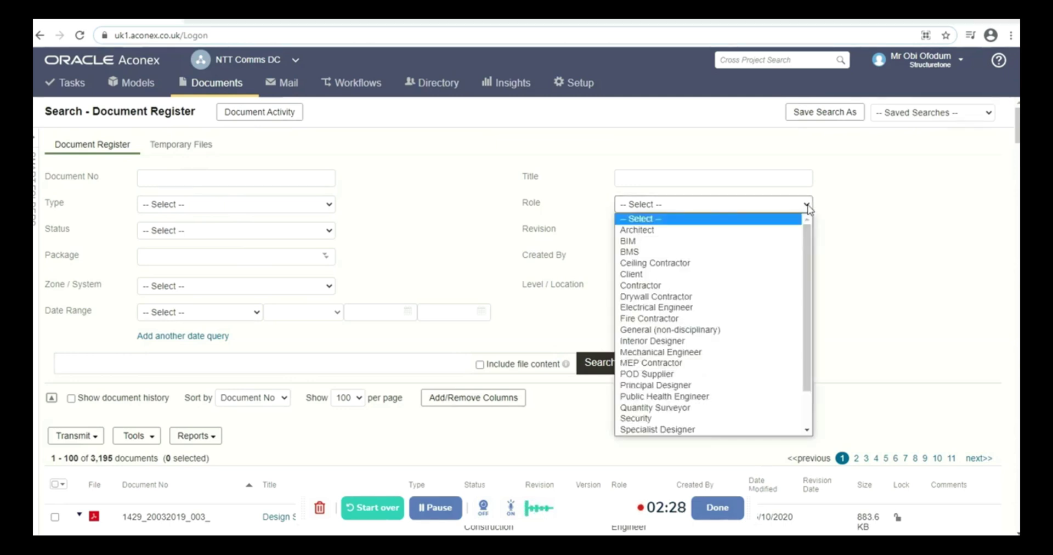
left_click(678, 286)
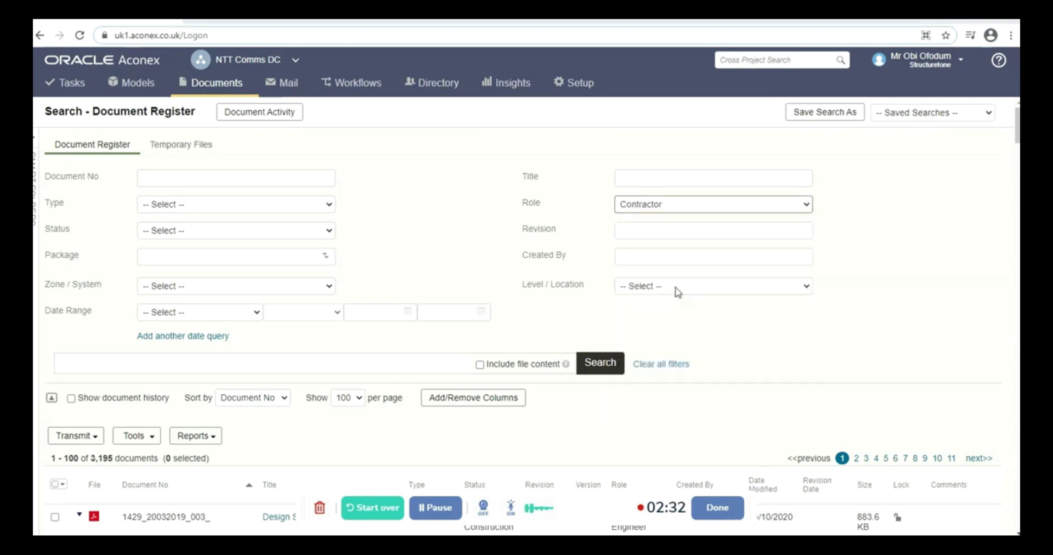
left_click(604, 373)
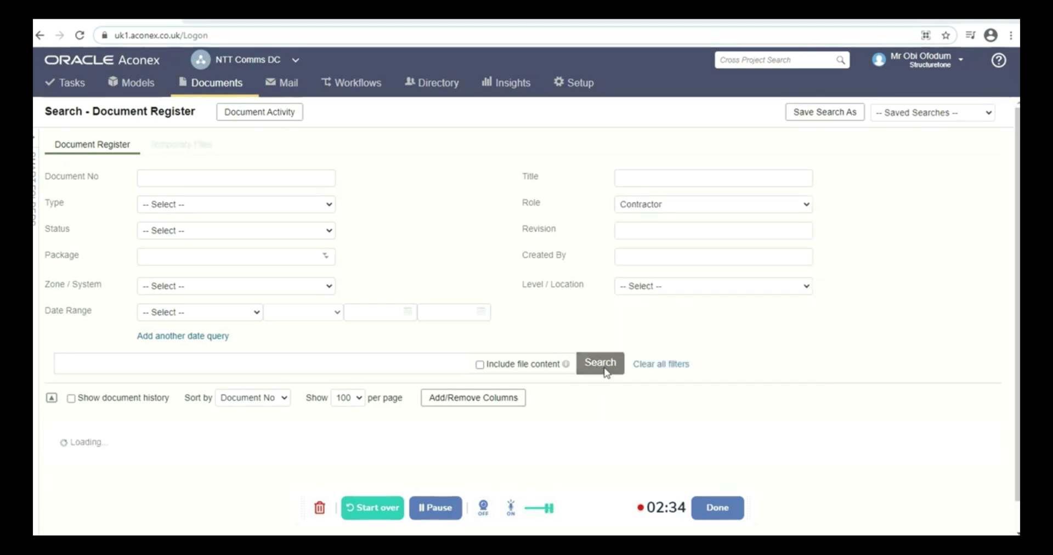
scroll(606, 374, "down", 2)
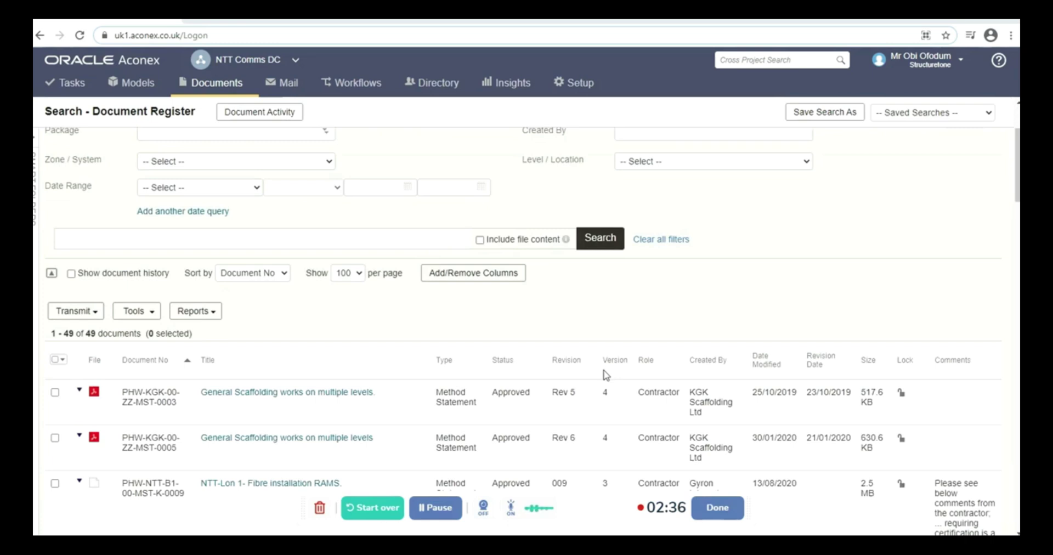
scroll(604, 373, "down", 2)
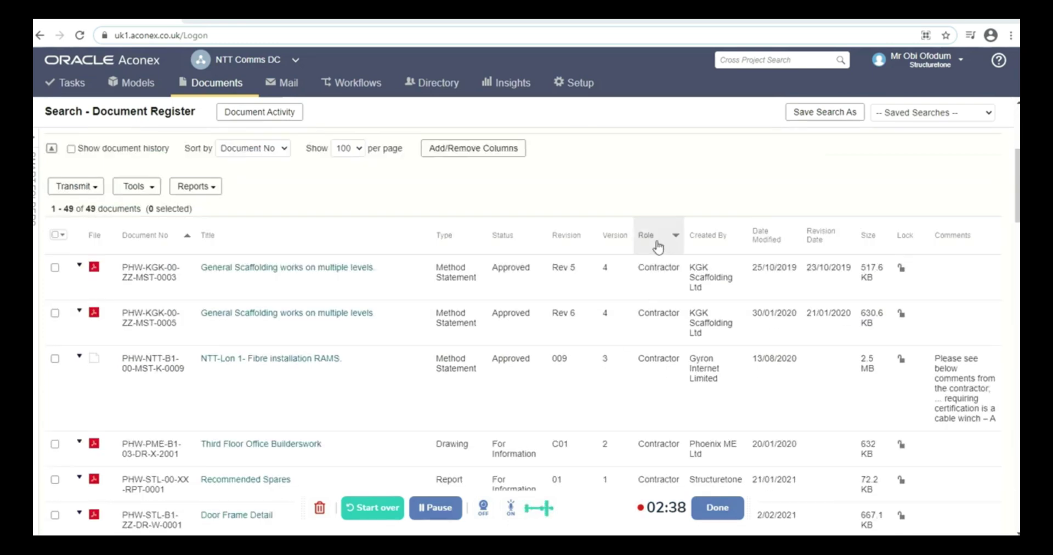
scroll(601, 362, "down", 7)
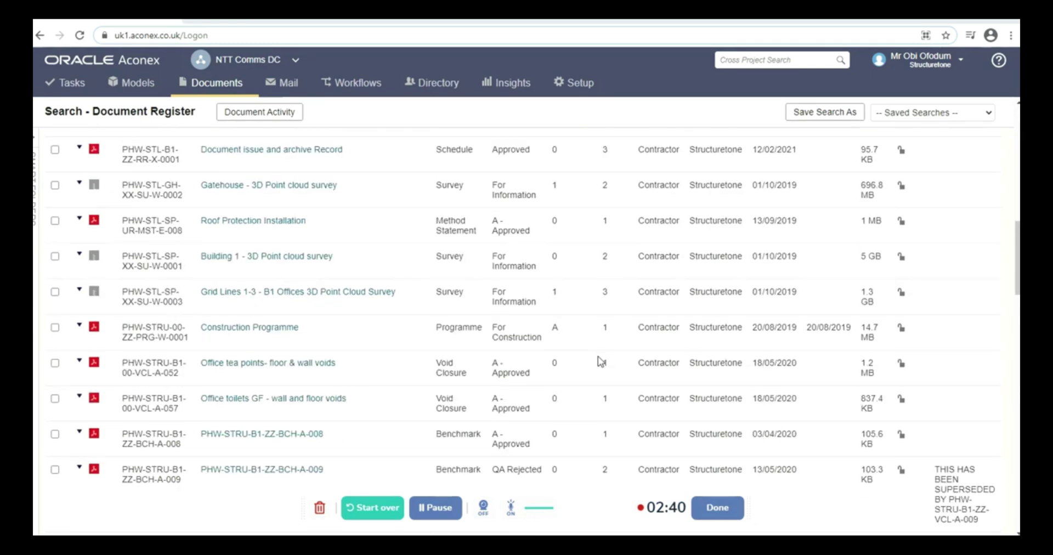
scroll(595, 351, "up", 10)
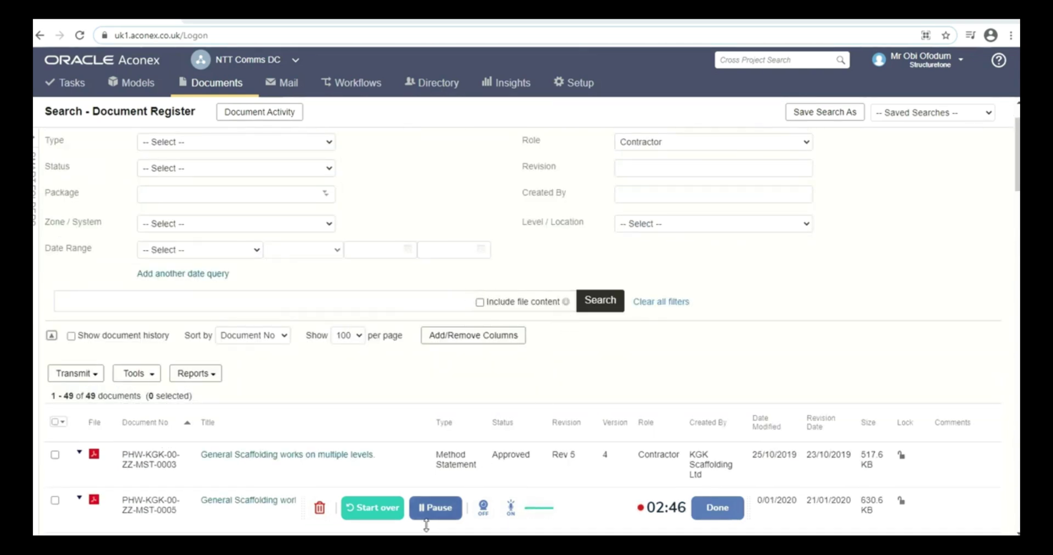
left_click(435, 508)
left_click(436, 508)
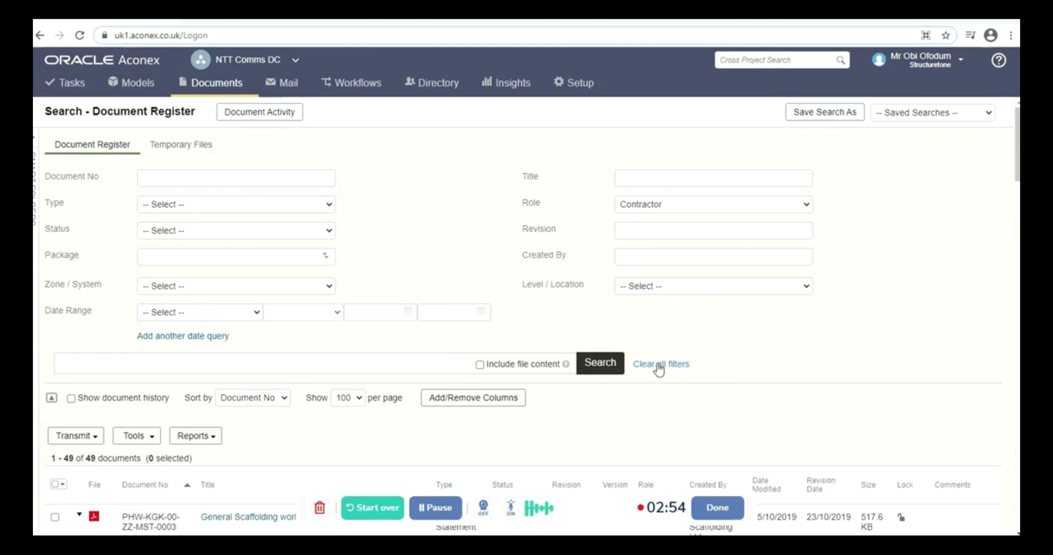
- Clear the Contractor filter, search the register for documents with the role Architect, and review the results
left_click(658, 367)
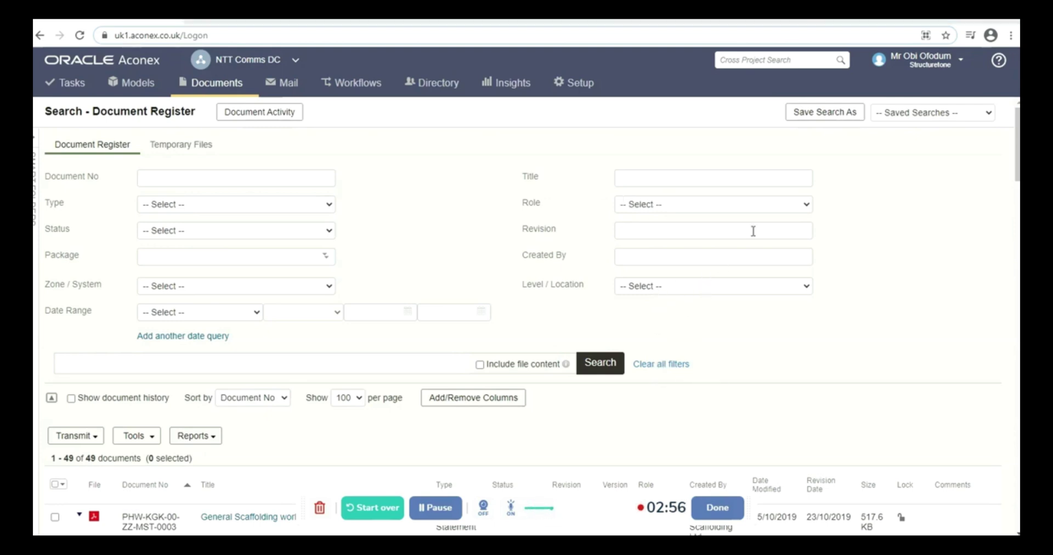
left_click(804, 206)
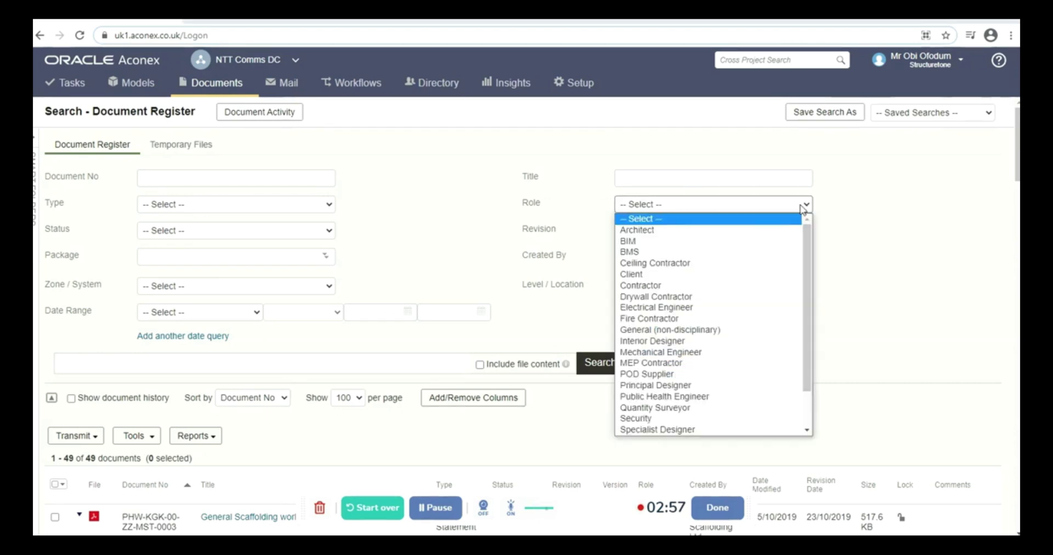
left_click(680, 231)
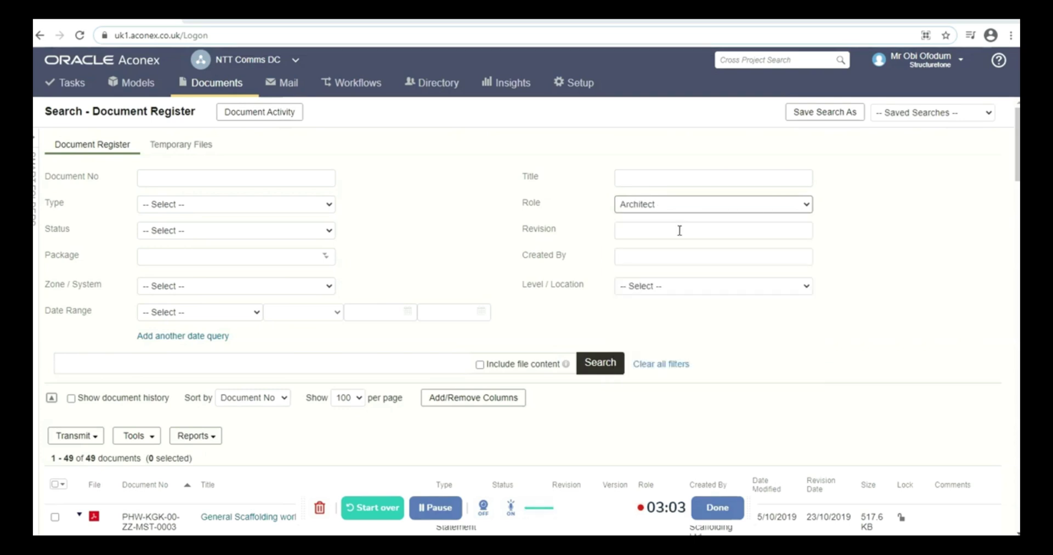
left_click(601, 364)
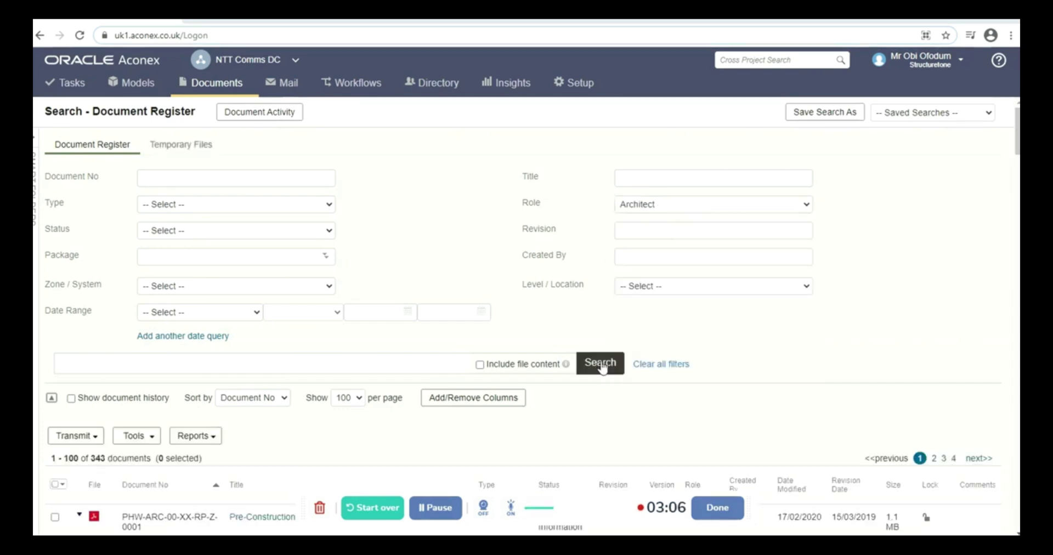
scroll(602, 368, "down", 3)
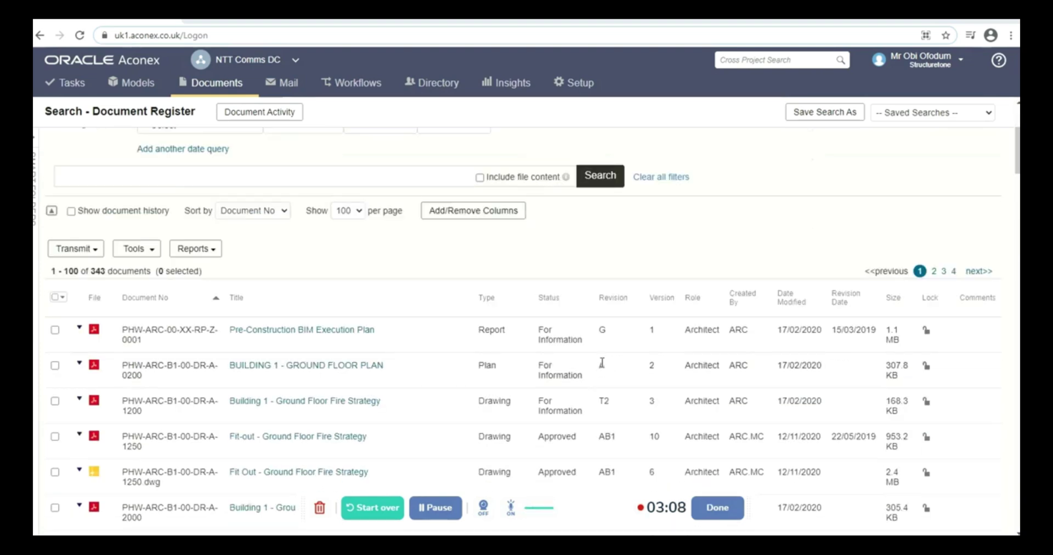
scroll(602, 363, "down", 7)
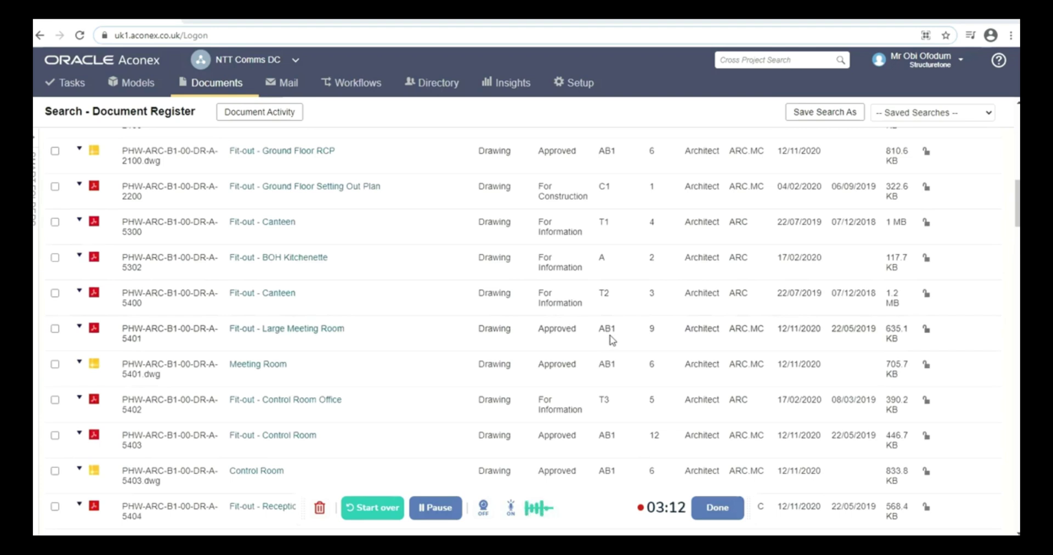
scroll(612, 340, "up", 10)
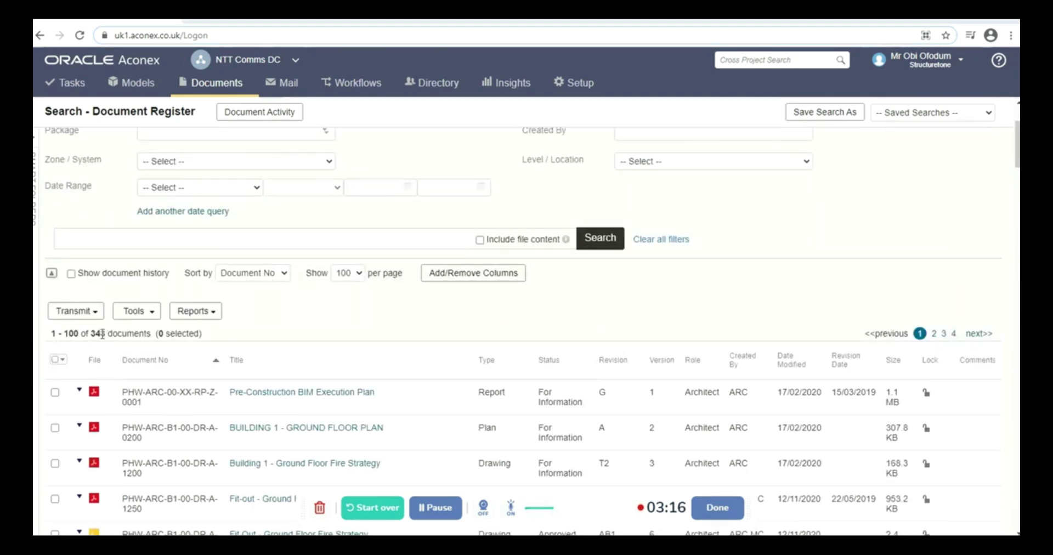
scroll(505, 301, "up", 2)
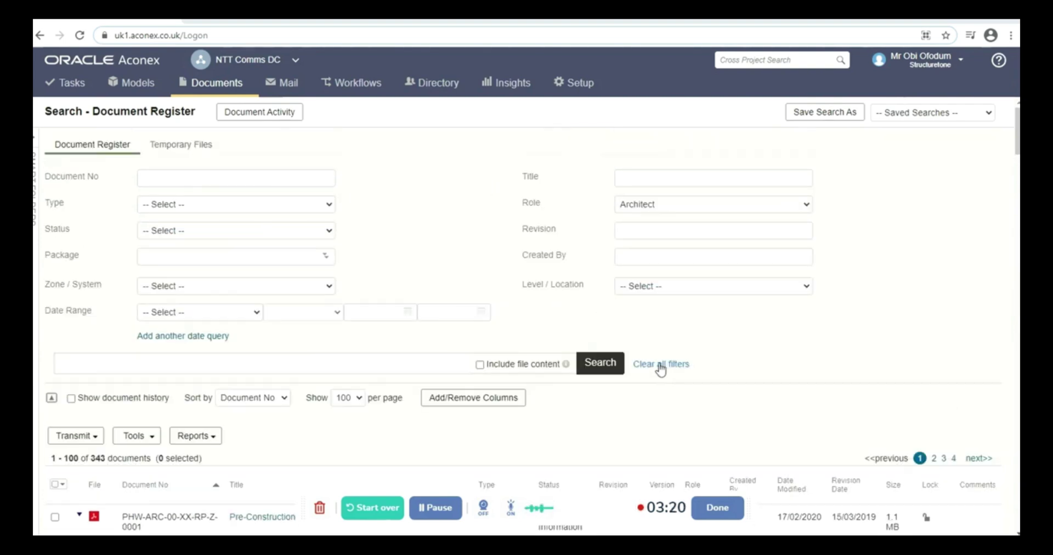
- Replace the Architect filter with the document type Health & Safety, search the register, and clear all filters after reviewing the results
left_click(660, 366)
left_click(331, 207)
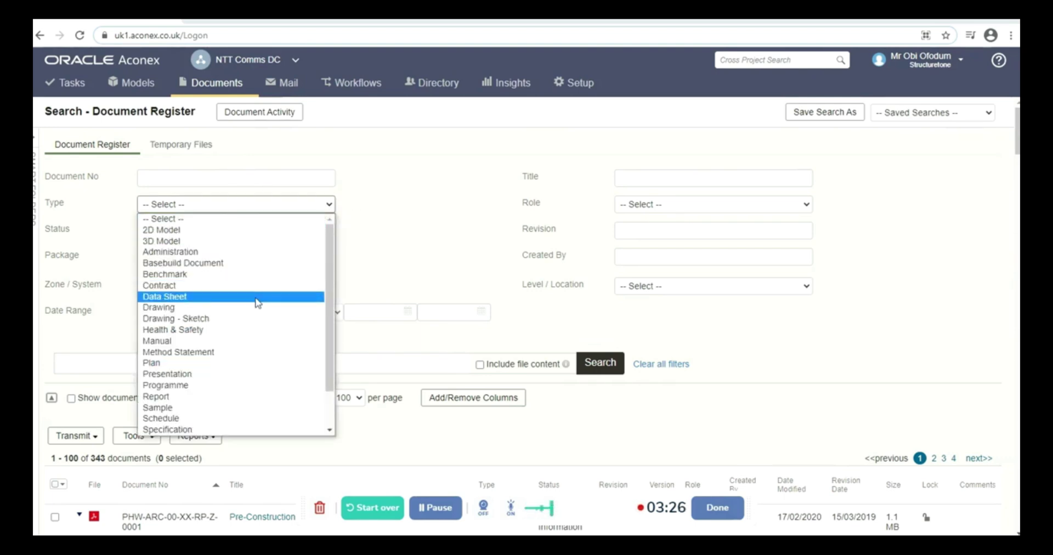
left_click(236, 331)
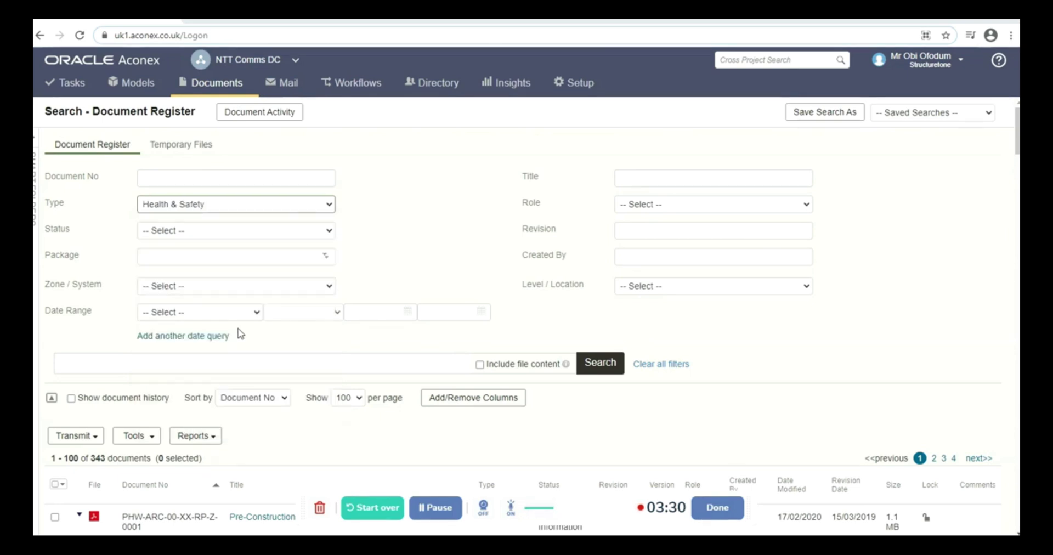
left_click(596, 371)
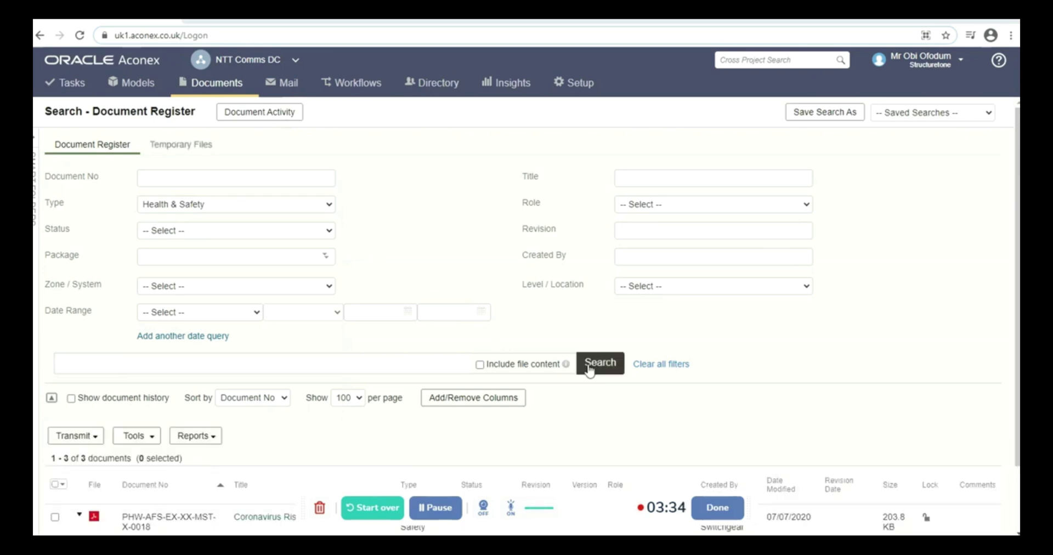
scroll(564, 376, "down", 2)
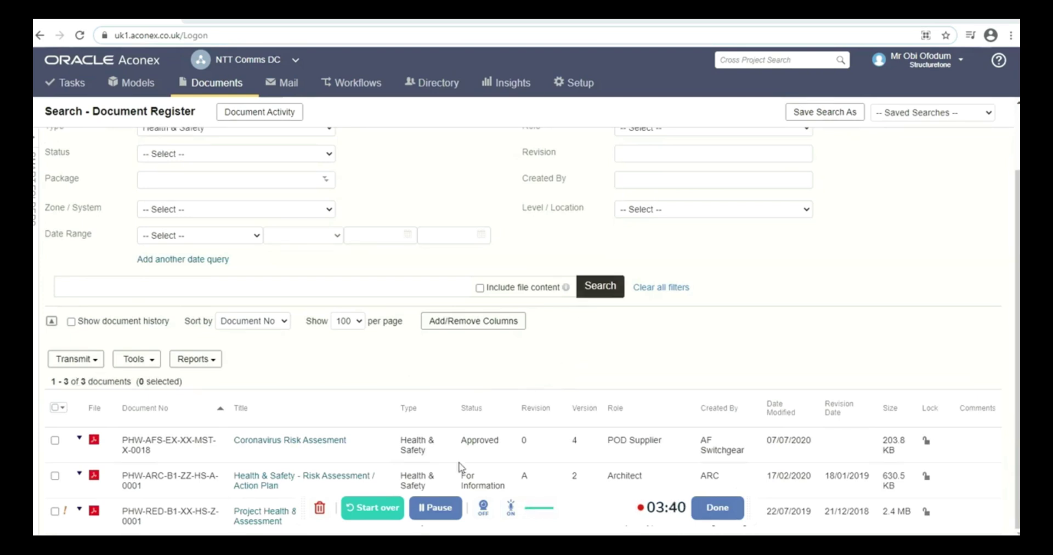
left_click(657, 288)
scroll(562, 245, "up", 2)
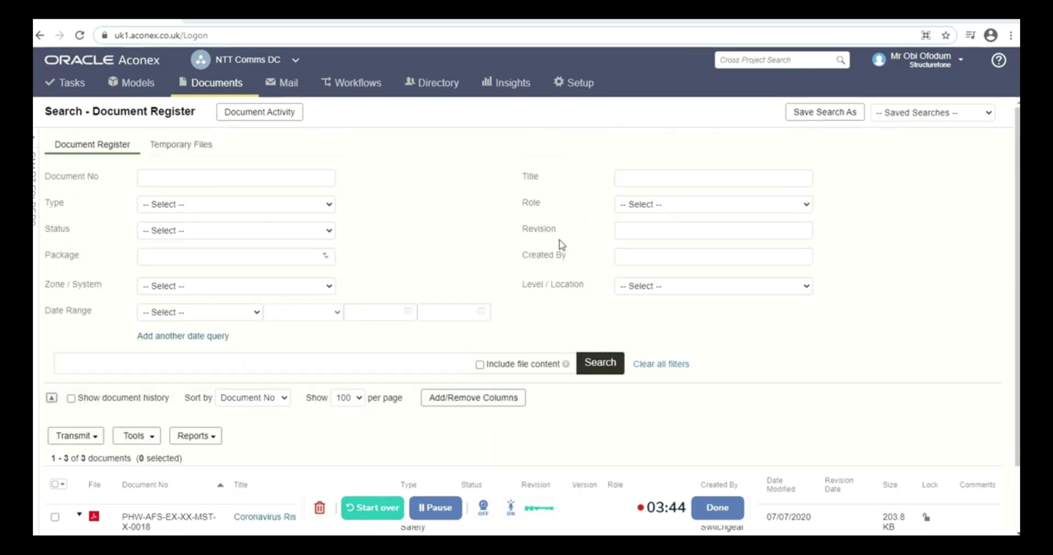
left_click(437, 514)
left_click(437, 514)
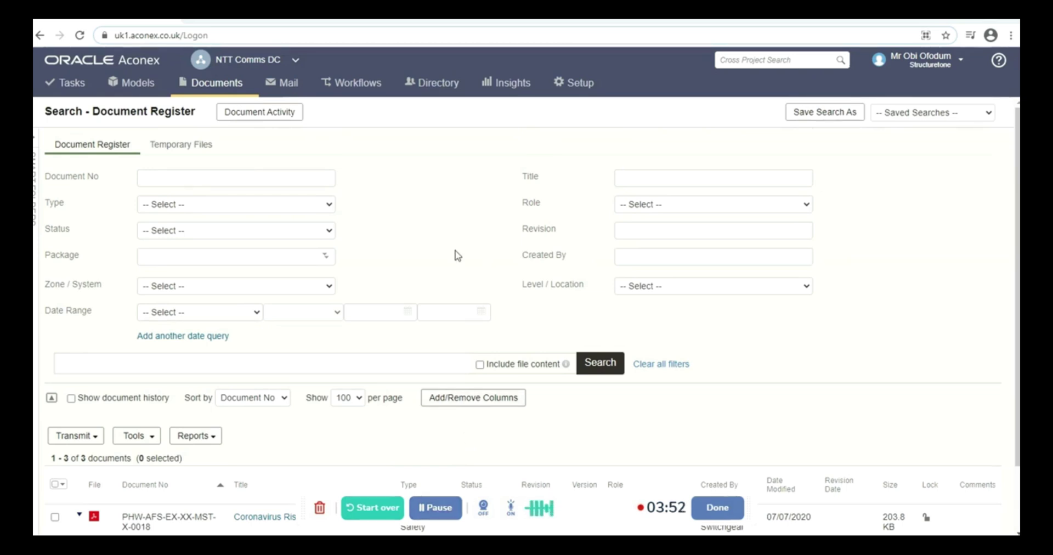
- Open the form for uploading a new document and examine its required fields, file upload area and comments section
left_click(251, 86)
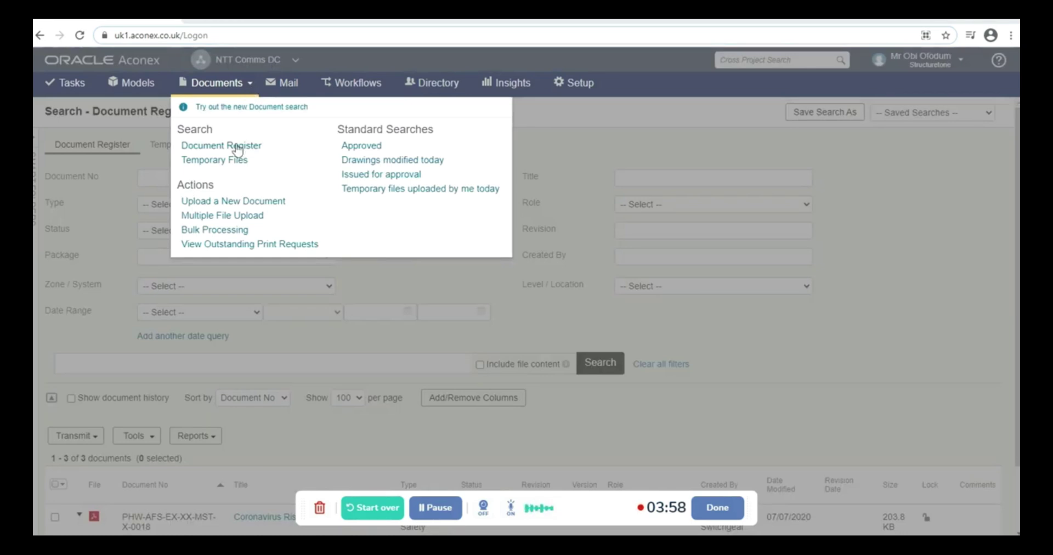
left_click(212, 202)
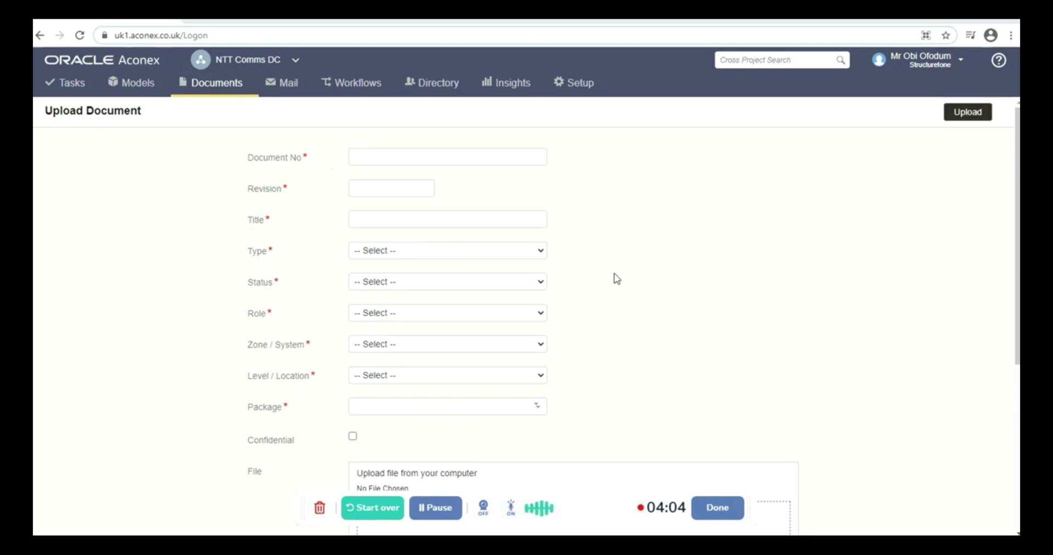
scroll(616, 277, "down", 3)
scroll(614, 275, "up", 3)
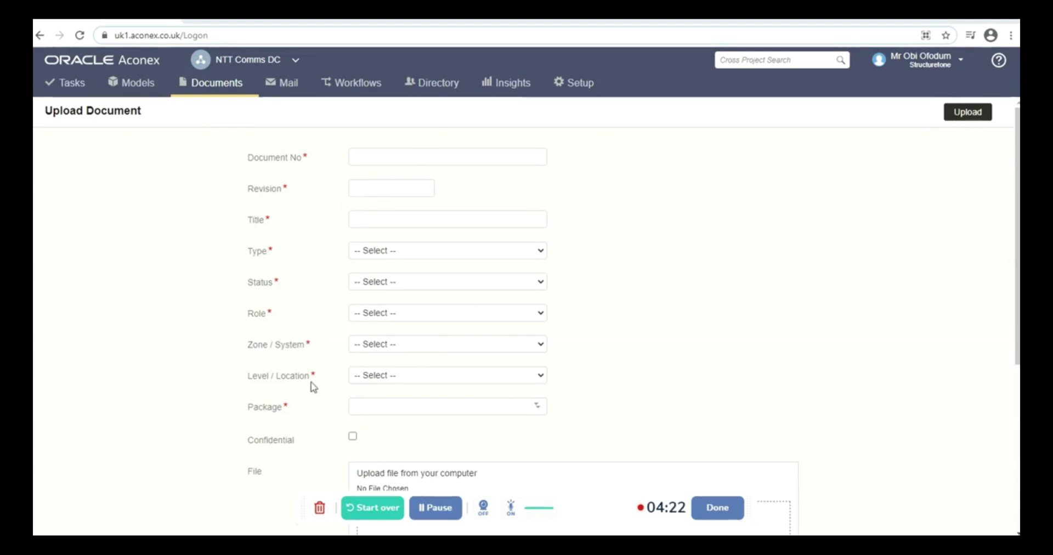
scroll(373, 410, "down", 3)
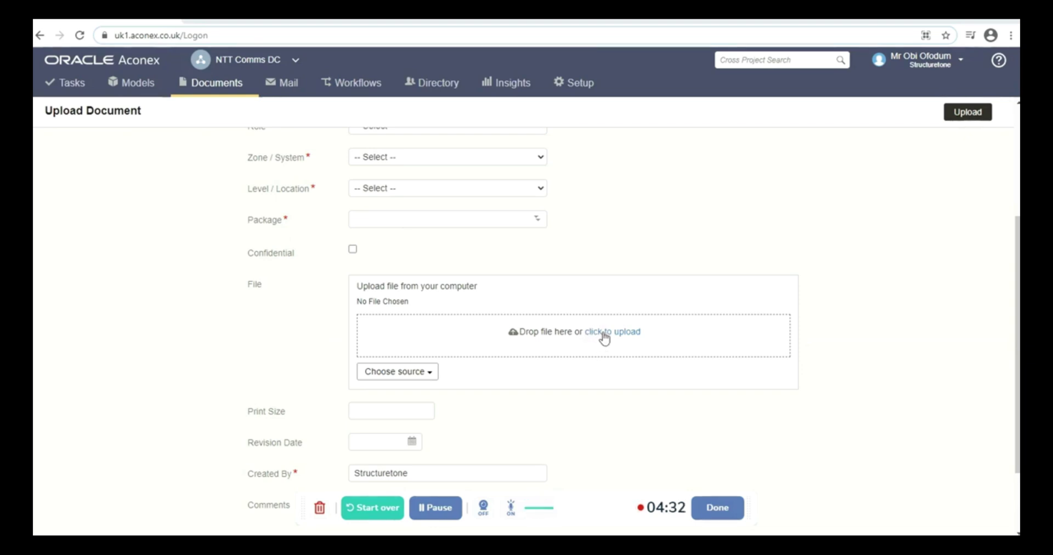
scroll(604, 335, "down", 2)
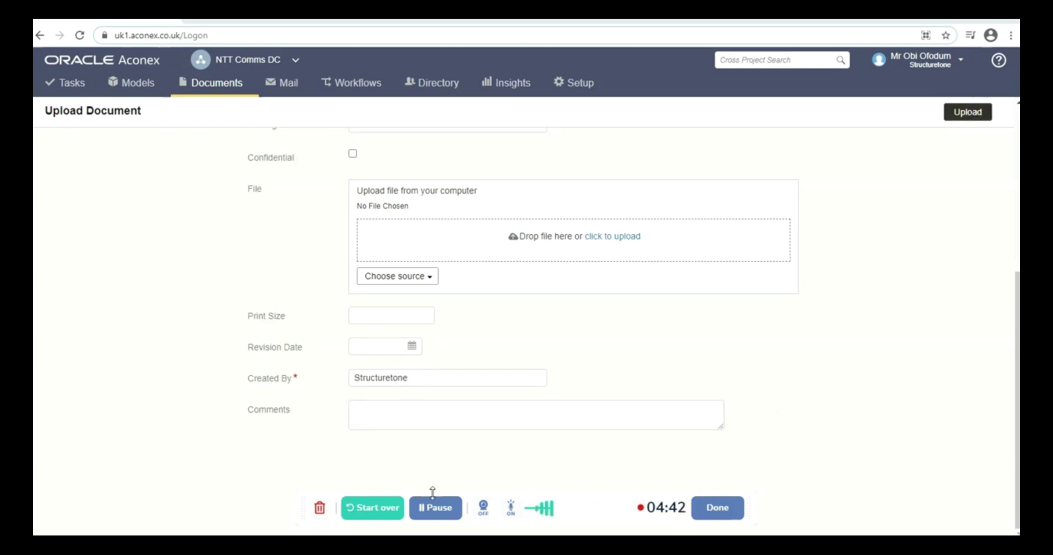
scroll(433, 516, "up", 5)
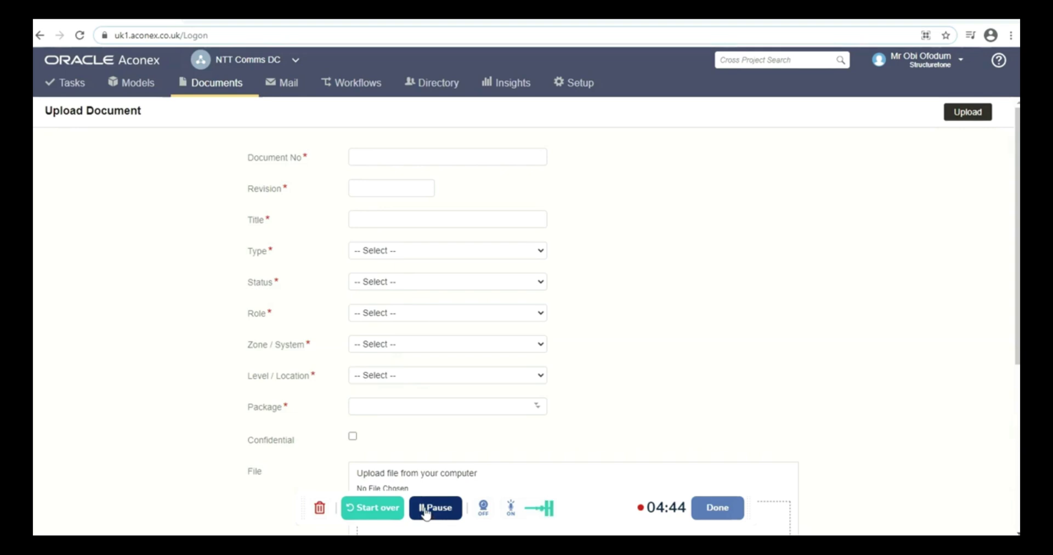